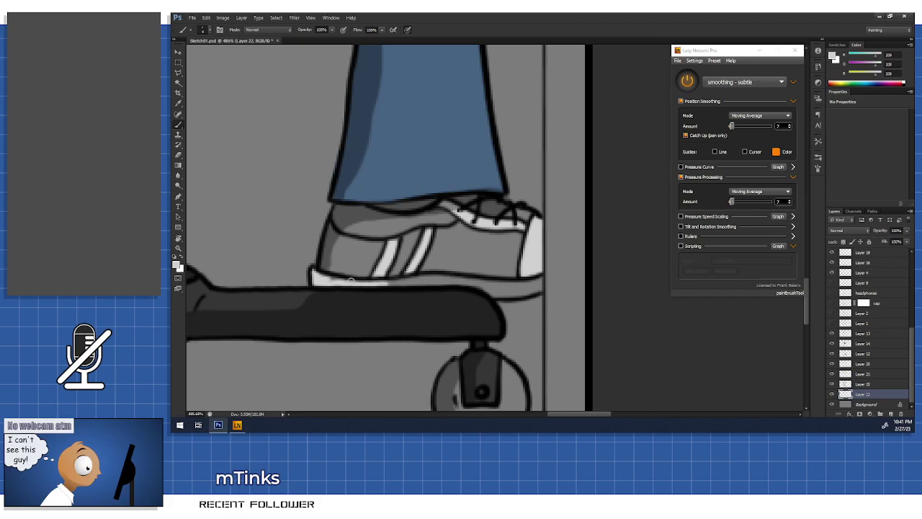
# - Fill the rest of the lower shoe's sole with light grey on Layer 22, up to the toe
pyautogui.moveTo(395, 282); pyautogui.dragTo(422, 280)
pyautogui.moveTo(452, 279); pyautogui.dragTo(480, 281)
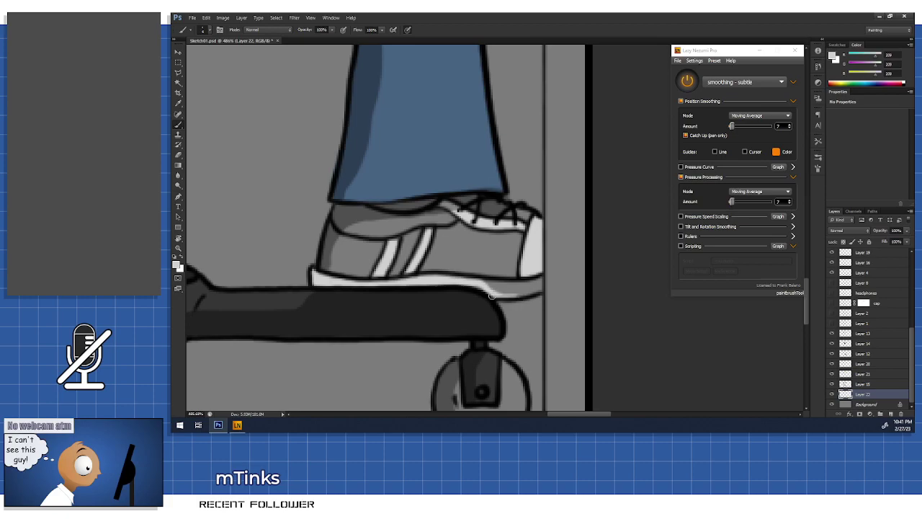
pyautogui.moveTo(513, 291)
pyautogui.mouseDown()
pyautogui.moveTo(481, 281)
pyautogui.moveTo(518, 284)
pyautogui.mouseUp()
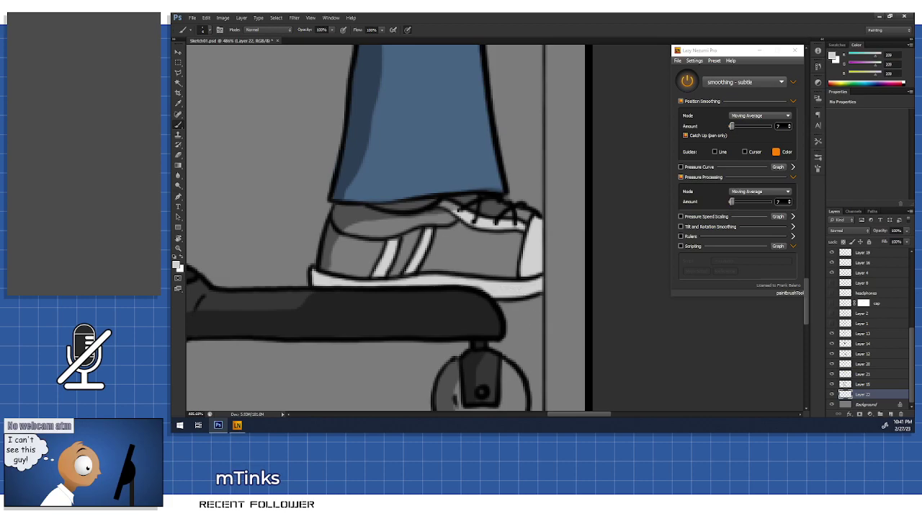
# - Paint the lace eyelet strips on both sides of the raised shoe's laces light grey
pyautogui.scroll(-5, 561, 264)
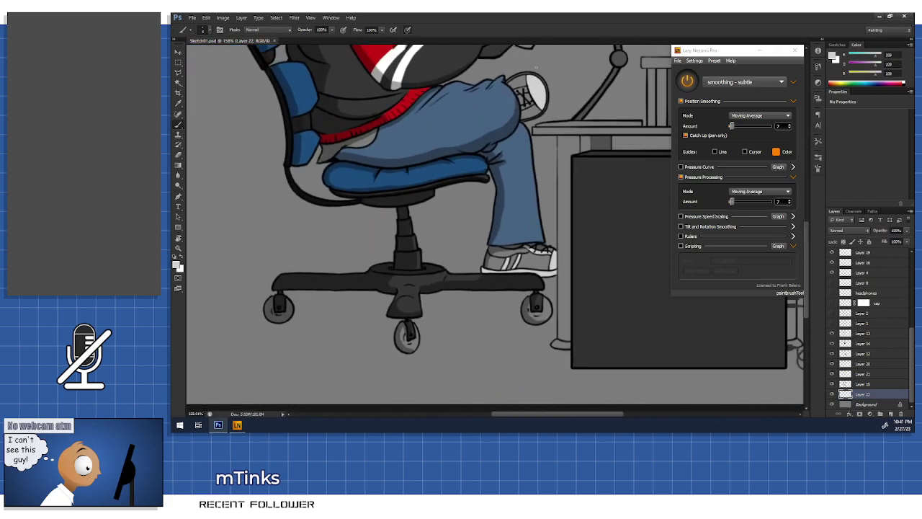
pyautogui.scroll(6, 529, 96)
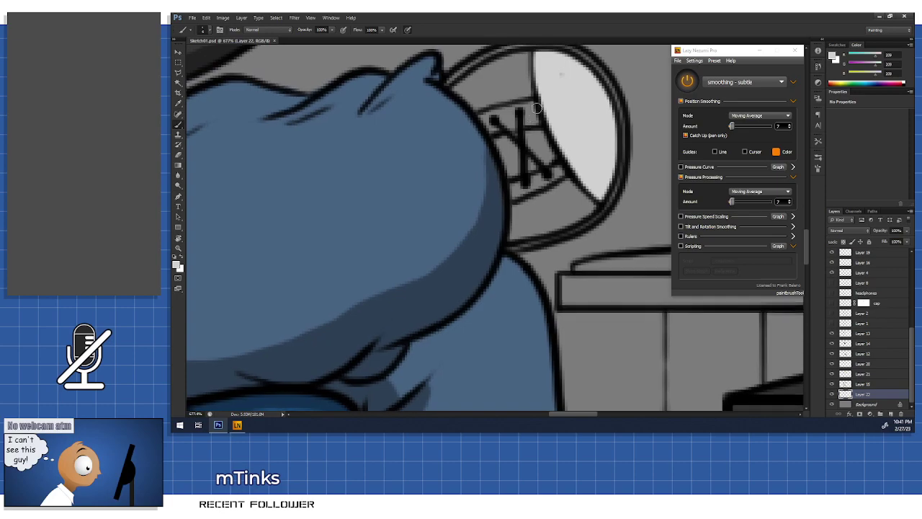
pyautogui.moveTo(536, 103)
pyautogui.mouseDown()
pyautogui.moveTo(480, 114)
pyautogui.moveTo(547, 115)
pyautogui.mouseUp()
pyautogui.moveTo(491, 128); pyautogui.dragTo(539, 107)
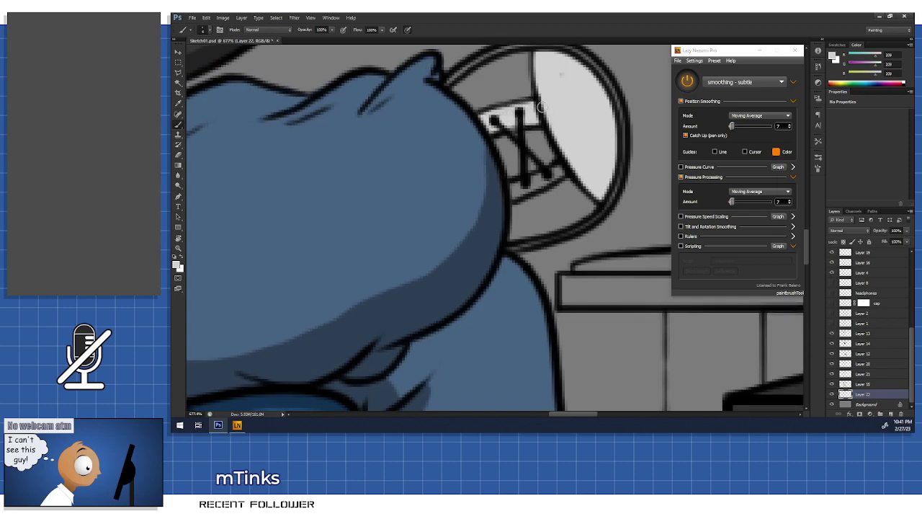
pyautogui.moveTo(520, 187)
pyautogui.mouseDown()
pyautogui.moveTo(547, 179)
pyautogui.moveTo(520, 193)
pyautogui.mouseUp()
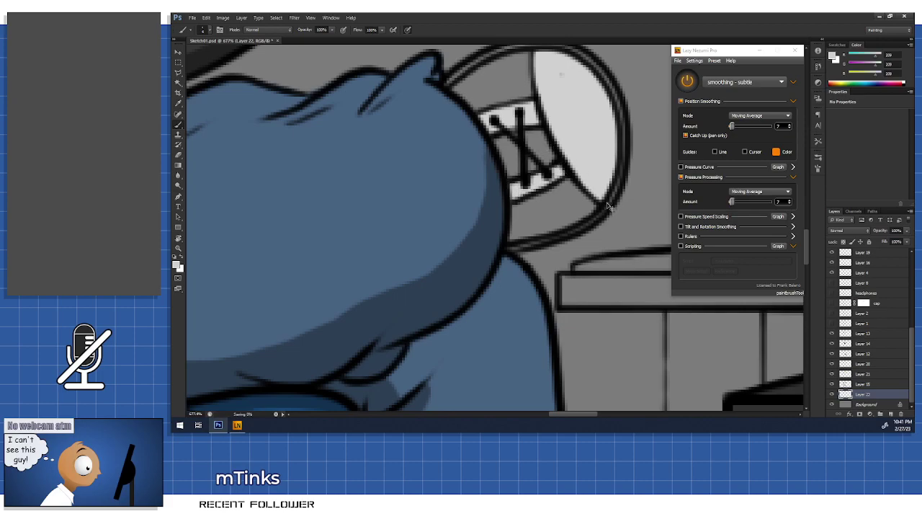
pyautogui.scroll(-5, 605, 255)
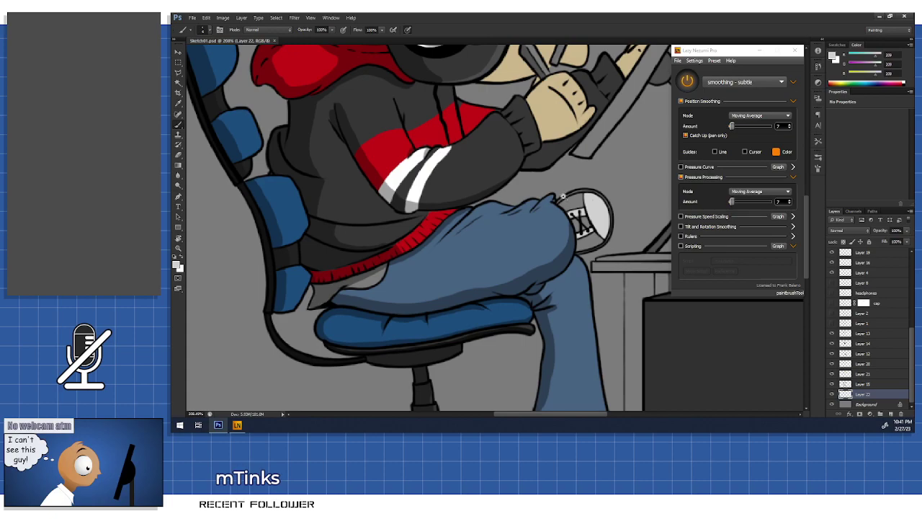
# - Paint the thin sole rim around the raised shoe light grey, from the toe edge back to the knee
pyautogui.scroll(5, 562, 195)
pyautogui.moveTo(332, 150)
pyautogui.mouseDown()
pyautogui.moveTo(400, 105)
pyautogui.moveTo(445, 95)
pyautogui.moveTo(502, 108)
pyautogui.moveTo(542, 145)
pyautogui.moveTo(555, 177)
pyautogui.moveTo(566, 211)
pyautogui.moveTo(562, 267)
pyautogui.moveTo(539, 312)
pyautogui.moveTo(499, 347)
pyautogui.moveTo(406, 370)
pyautogui.mouseUp()
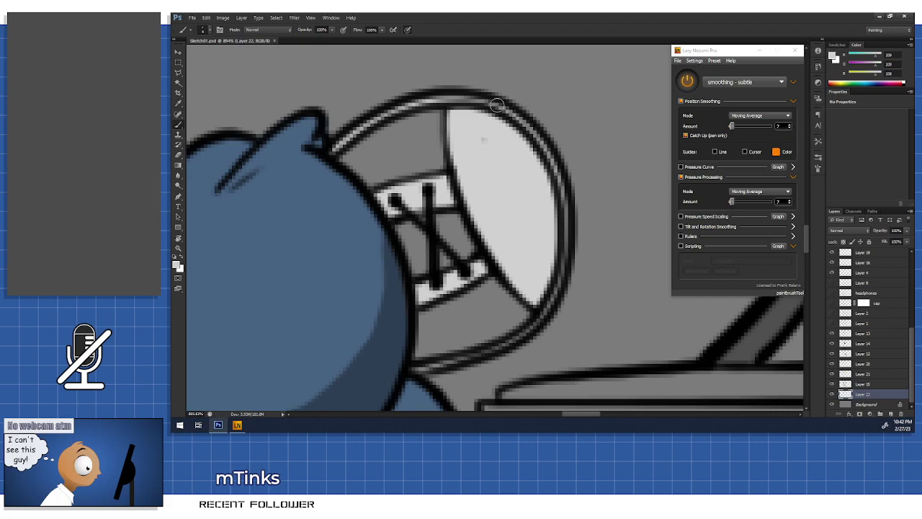
pyautogui.moveTo(371, 125); pyautogui.dragTo(332, 151)
pyautogui.scroll(-10, 594, 231)
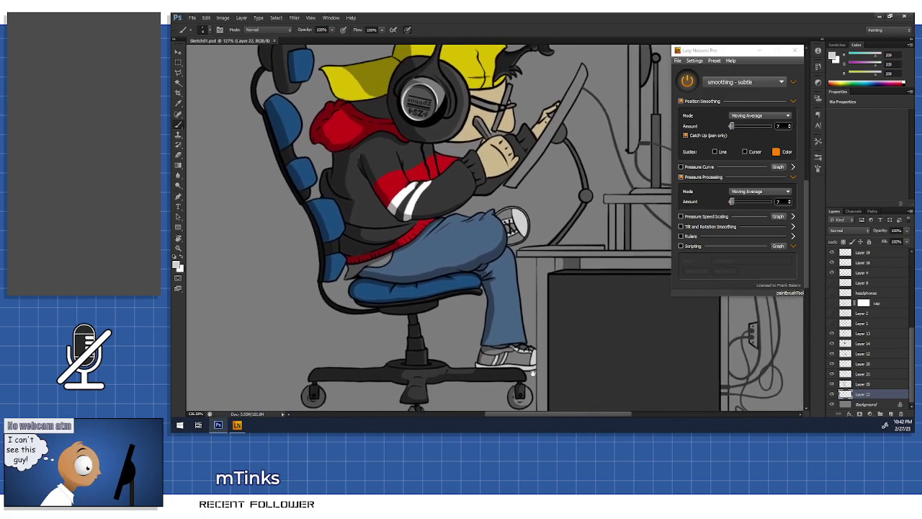
# - Fill the lower shoe's heel panel, behind the first stripe, with dark grey (RGB 54, 54, 54)
pyautogui.moveTo(533, 371); pyautogui.dragTo(528, 370)
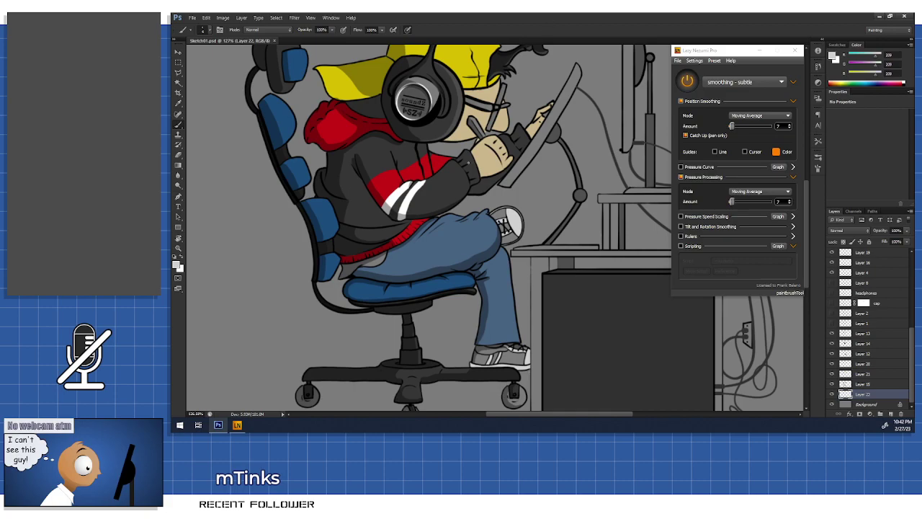
pyautogui.scroll(6, 508, 329)
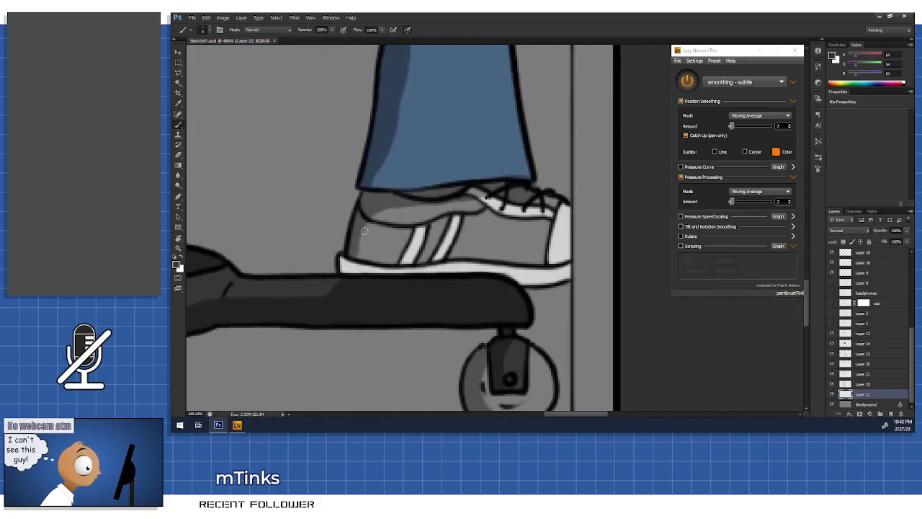
pyautogui.scroll(2, 442, 238)
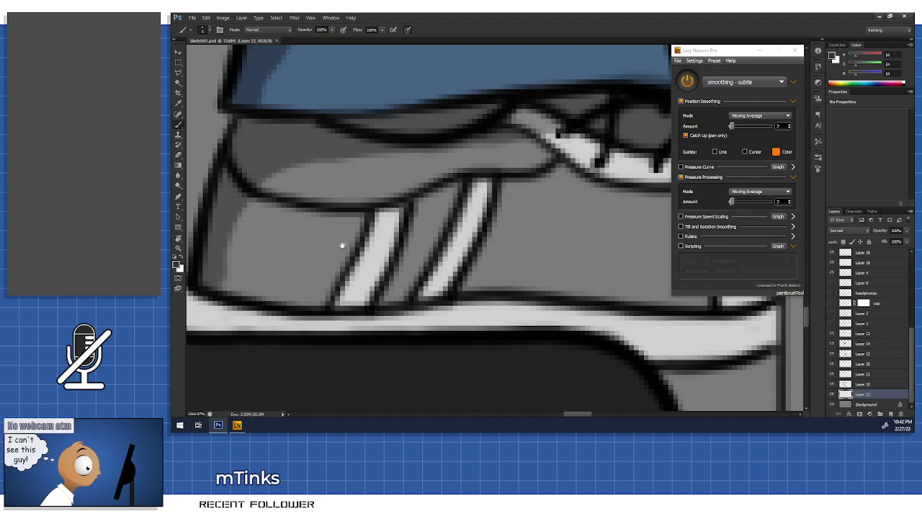
pyautogui.scroll(3, 463, 243)
pyautogui.scroll(-2, 519, 243)
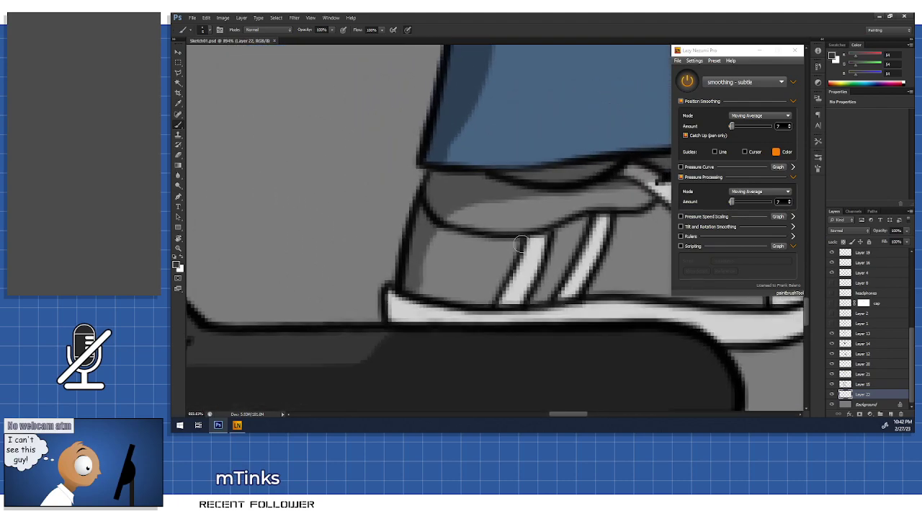
pyautogui.moveTo(516, 243)
pyautogui.mouseDown()
pyautogui.moveTo(451, 237)
pyautogui.moveTo(422, 214)
pyautogui.moveTo(405, 289)
pyautogui.moveTo(482, 298)
pyautogui.moveTo(503, 253)
pyautogui.moveTo(500, 263)
pyautogui.moveTo(512, 256)
pyautogui.moveTo(477, 271)
pyautogui.moveTo(488, 295)
pyautogui.mouseUp()
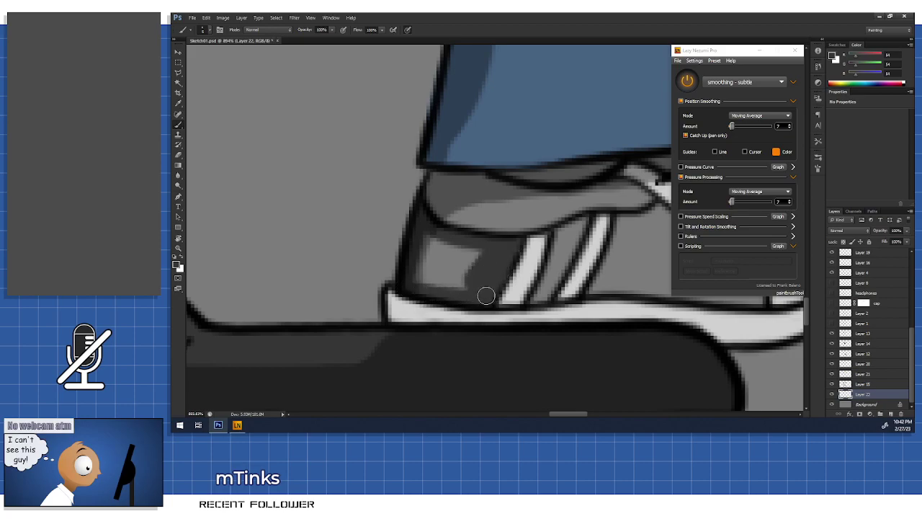
pyautogui.moveTo(507, 249)
pyautogui.mouseDown()
pyautogui.moveTo(460, 252)
pyautogui.moveTo(465, 257)
pyautogui.moveTo(434, 290)
pyautogui.moveTo(426, 260)
pyautogui.mouseUp()
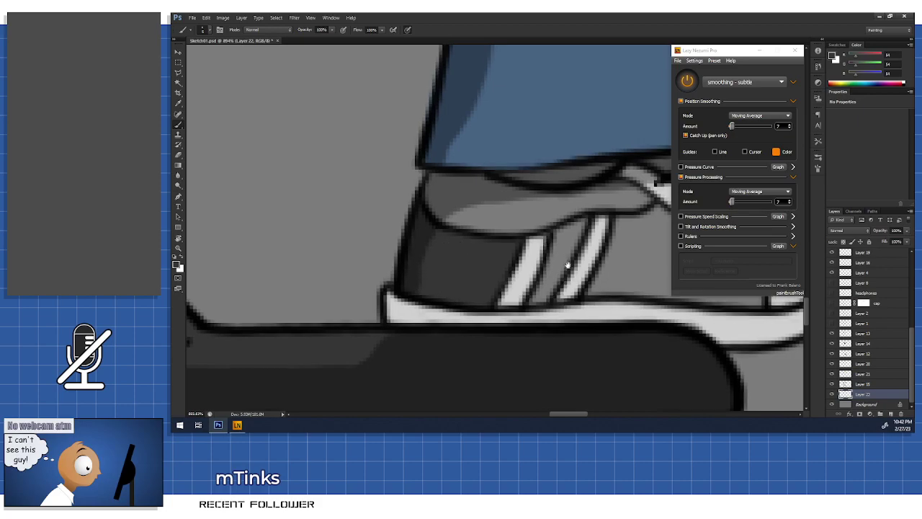
# - Fill the gap between the lower shoe's two stripes and the side panel toward the toe with the same dark grey
pyautogui.moveTo(566, 263); pyautogui.dragTo(440, 245)
pyautogui.moveTo(427, 213)
pyautogui.mouseDown()
pyautogui.moveTo(399, 282)
pyautogui.moveTo(415, 272)
pyautogui.moveTo(444, 205)
pyautogui.moveTo(452, 209)
pyautogui.moveTo(421, 227)
pyautogui.moveTo(441, 215)
pyautogui.moveTo(437, 234)
pyautogui.moveTo(444, 218)
pyautogui.moveTo(417, 265)
pyautogui.moveTo(422, 238)
pyautogui.mouseUp()
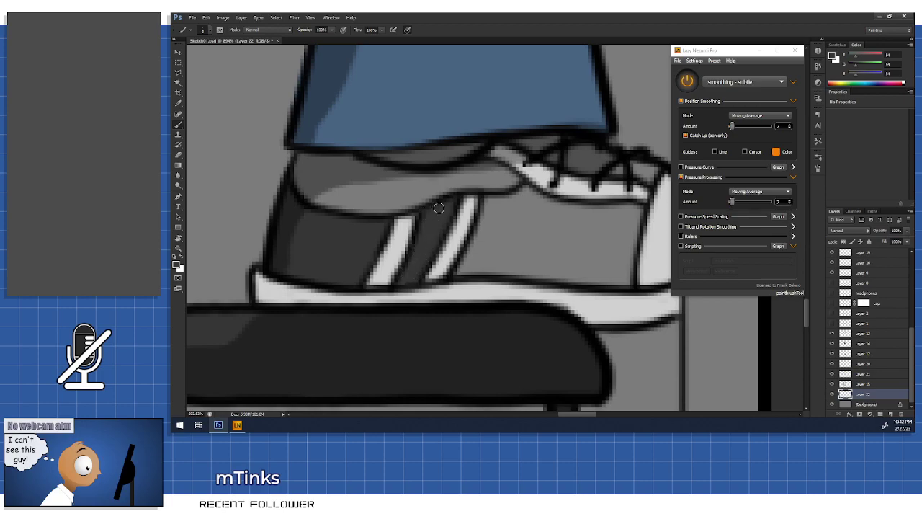
pyautogui.moveTo(448, 206)
pyautogui.mouseDown()
pyautogui.moveTo(465, 254)
pyautogui.moveTo(378, 232)
pyautogui.moveTo(370, 257)
pyautogui.moveTo(347, 253)
pyautogui.moveTo(425, 249)
pyautogui.mouseUp()
pyautogui.moveTo(353, 251); pyautogui.dragTo(520, 264)
pyautogui.moveTo(373, 180)
pyautogui.mouseDown()
pyautogui.moveTo(352, 253)
pyautogui.moveTo(377, 192)
pyautogui.moveTo(367, 231)
pyautogui.moveTo(390, 189)
pyautogui.moveTo(420, 171)
pyautogui.moveTo(382, 199)
pyautogui.mouseUp()
pyautogui.moveTo(420, 176)
pyautogui.mouseDown()
pyautogui.moveTo(447, 187)
pyautogui.moveTo(425, 172)
pyautogui.moveTo(457, 188)
pyautogui.moveTo(526, 192)
pyautogui.moveTo(452, 188)
pyautogui.moveTo(489, 196)
pyautogui.moveTo(531, 192)
pyautogui.moveTo(521, 262)
pyautogui.moveTo(519, 205)
pyautogui.moveTo(514, 234)
pyautogui.moveTo(515, 207)
pyautogui.moveTo(433, 196)
pyautogui.moveTo(389, 214)
pyautogui.moveTo(375, 231)
pyautogui.moveTo(420, 198)
pyautogui.moveTo(454, 191)
pyautogui.moveTo(431, 194)
pyautogui.moveTo(512, 200)
pyautogui.moveTo(422, 195)
pyautogui.moveTo(462, 222)
pyautogui.moveTo(429, 238)
pyautogui.moveTo(473, 214)
pyautogui.moveTo(491, 216)
pyautogui.moveTo(492, 243)
pyautogui.mouseUp()
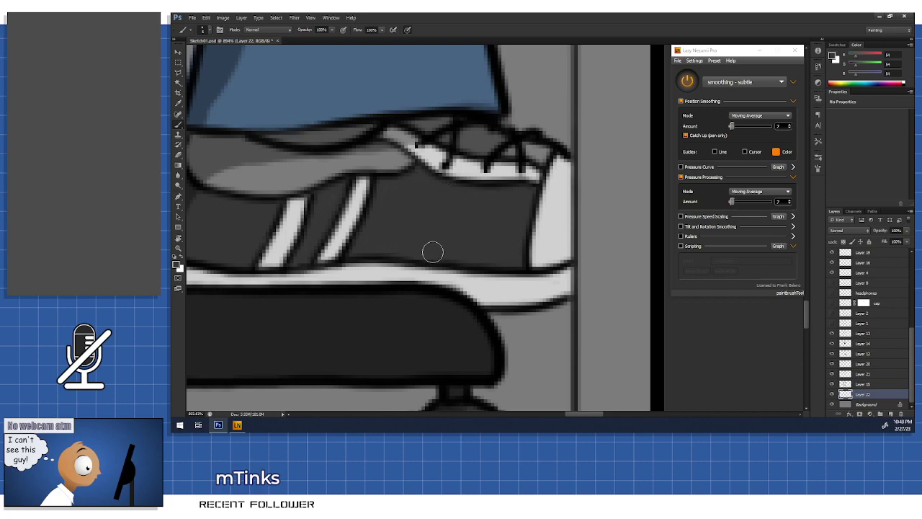
# - Fill the raised shoe's side panels above and below the lace strips with dark grey
pyautogui.scroll(-8, 455, 207)
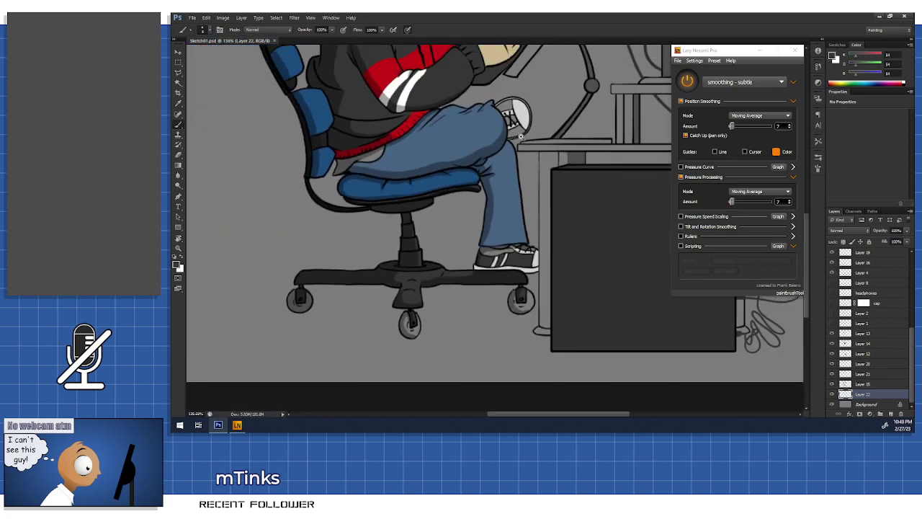
pyautogui.scroll(8, 520, 135)
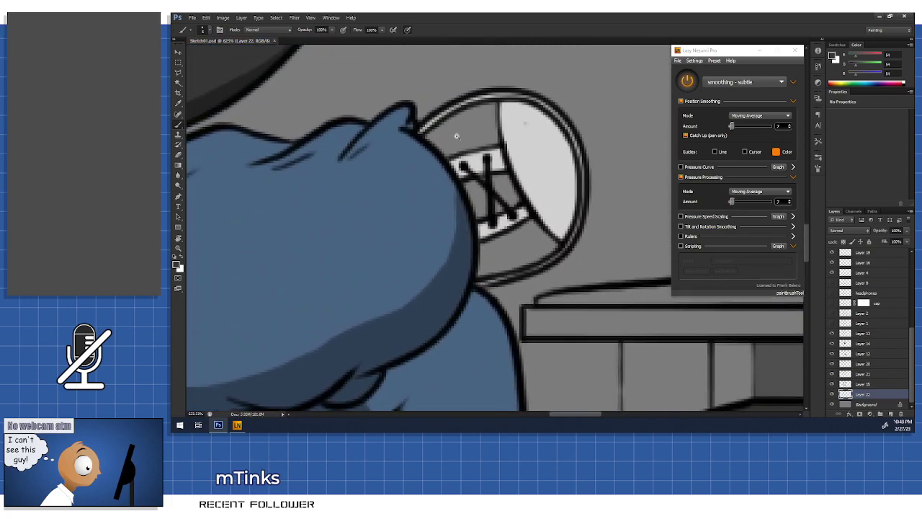
pyautogui.scroll(4, 455, 135)
pyautogui.moveTo(396, 177)
pyautogui.mouseDown()
pyautogui.moveTo(517, 162)
pyautogui.moveTo(530, 184)
pyautogui.moveTo(529, 123)
pyautogui.moveTo(531, 182)
pyautogui.moveTo(435, 214)
pyautogui.moveTo(401, 176)
pyautogui.moveTo(483, 137)
pyautogui.moveTo(405, 186)
pyautogui.moveTo(491, 133)
pyautogui.moveTo(427, 196)
pyautogui.moveTo(492, 173)
pyautogui.moveTo(454, 192)
pyautogui.moveTo(397, 175)
pyautogui.mouseUp()
pyautogui.moveTo(495, 133)
pyautogui.mouseDown()
pyautogui.moveTo(504, 166)
pyautogui.moveTo(478, 147)
pyautogui.moveTo(512, 143)
pyautogui.moveTo(505, 159)
pyautogui.moveTo(517, 173)
pyautogui.moveTo(473, 188)
pyautogui.moveTo(520, 120)
pyautogui.moveTo(418, 173)
pyautogui.moveTo(511, 162)
pyautogui.moveTo(529, 151)
pyautogui.mouseUp()
pyautogui.scroll(-2, 559, 360)
pyautogui.scroll(2, 526, 206)
pyautogui.moveTo(474, 229)
pyautogui.mouseDown()
pyautogui.moveTo(572, 182)
pyautogui.moveTo(493, 227)
pyautogui.moveTo(471, 250)
pyautogui.moveTo(459, 285)
pyautogui.moveTo(603, 230)
pyautogui.moveTo(510, 279)
pyautogui.moveTo(612, 227)
pyautogui.moveTo(558, 260)
pyautogui.moveTo(496, 276)
pyautogui.moveTo(486, 242)
pyautogui.moveTo(519, 219)
pyautogui.moveTo(484, 248)
pyautogui.moveTo(494, 259)
pyautogui.moveTo(525, 252)
pyautogui.moveTo(574, 194)
pyautogui.moveTo(598, 221)
pyautogui.moveTo(569, 240)
pyautogui.mouseUp()
pyautogui.scroll(-3, 597, 246)
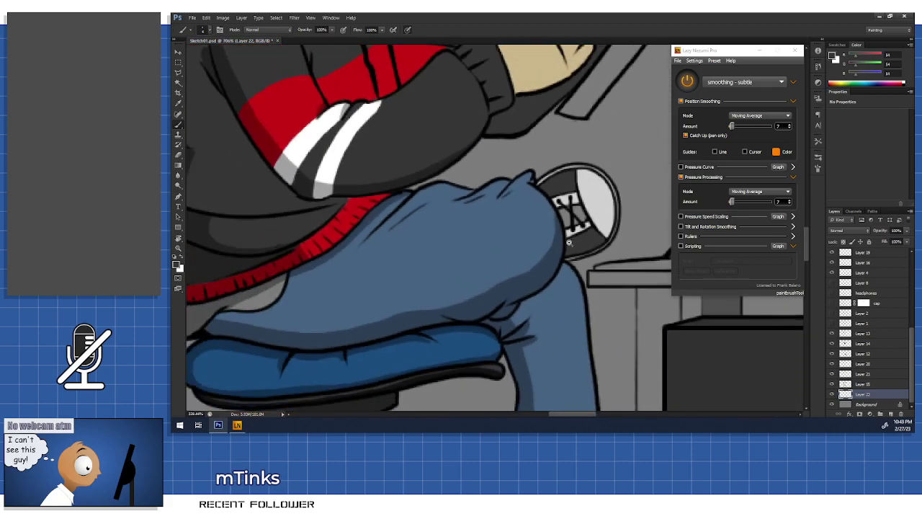
# - Try painting the tongue area beneath the lower shoe's laces with a darker, near-black grey
pyautogui.scroll(-1, 569, 242)
pyautogui.moveTo(598, 339); pyautogui.dragTo(598, 45)
pyautogui.scroll(2, 610, 260)
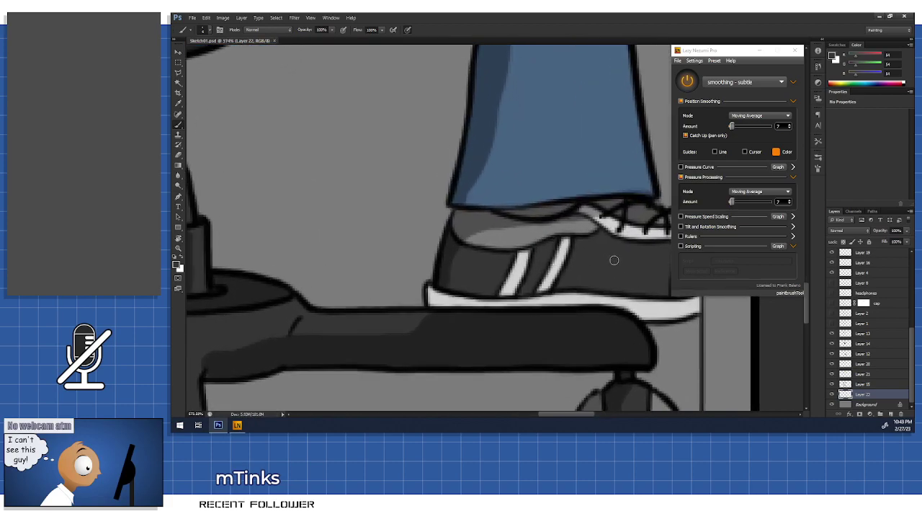
pyautogui.click(176, 265)
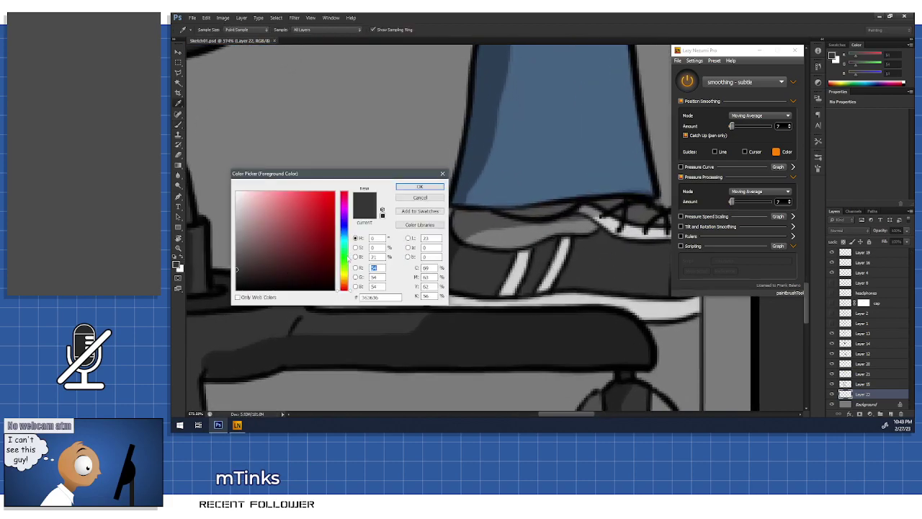
pyautogui.click(420, 187)
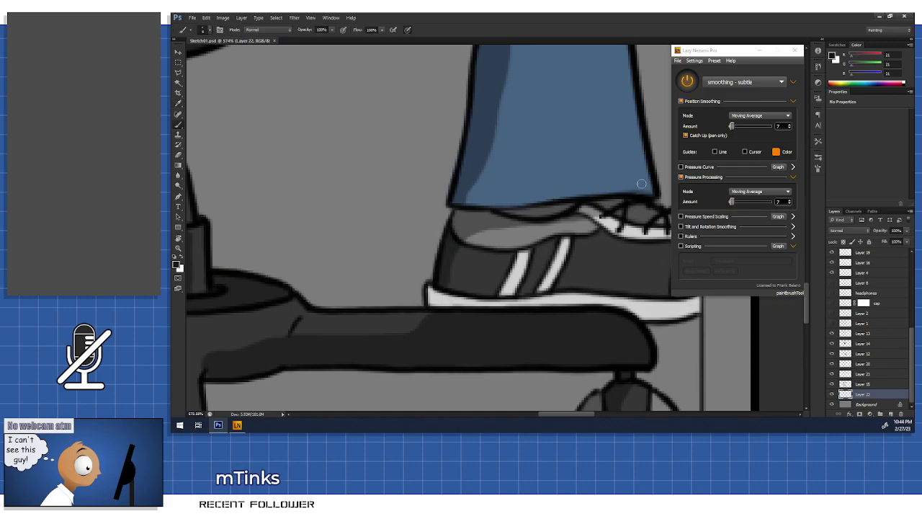
pyautogui.scroll(3, 628, 220)
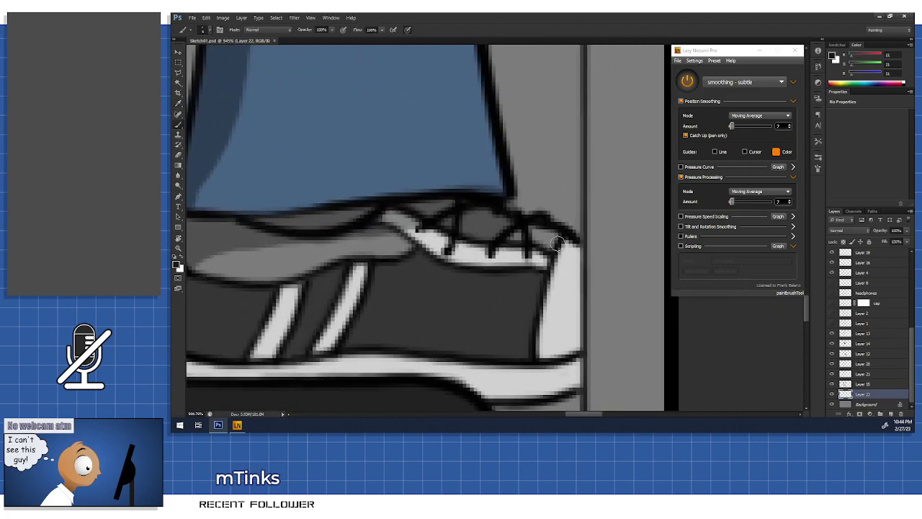
pyautogui.moveTo(550, 244)
pyautogui.mouseDown()
pyautogui.moveTo(467, 232)
pyautogui.moveTo(415, 209)
pyautogui.moveTo(459, 206)
pyautogui.moveTo(452, 228)
pyautogui.moveTo(435, 209)
pyautogui.moveTo(533, 230)
pyautogui.mouseUp()
pyautogui.hotkey('ctrl', 'alt', 'z')
pyautogui.hotkey('ctrl', 'alt', 'z')
pyautogui.hotkey('ctrl', 'alt', 'z')
pyautogui.hotkey('ctrl', 'alt', 'z')
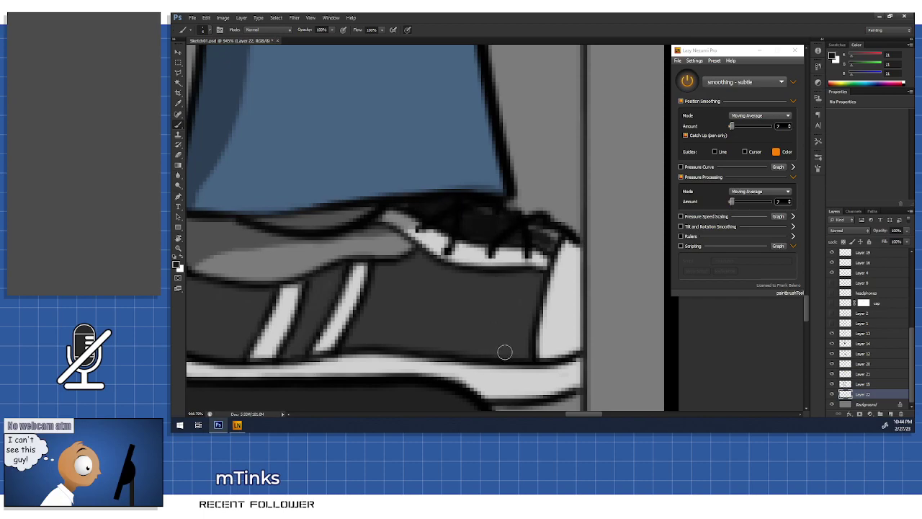
# - Sample the side panel's dark grey and fill the tongue area beneath the lower shoe's laces with it
pyautogui.keyDown('alt'); pyautogui.click(524, 284); pyautogui.keyUp('alt')
pyautogui.moveTo(553, 244)
pyautogui.mouseDown()
pyautogui.moveTo(459, 226)
pyautogui.moveTo(411, 206)
pyautogui.moveTo(458, 222)
pyautogui.moveTo(445, 224)
pyautogui.moveTo(413, 207)
pyautogui.moveTo(466, 207)
pyautogui.moveTo(475, 213)
pyautogui.moveTo(449, 214)
pyautogui.moveTo(551, 238)
pyautogui.moveTo(462, 219)
pyautogui.moveTo(497, 231)
pyautogui.moveTo(481, 231)
pyautogui.moveTo(537, 237)
pyautogui.moveTo(468, 233)
pyautogui.moveTo(546, 233)
pyautogui.moveTo(431, 208)
pyautogui.moveTo(480, 237)
pyautogui.moveTo(519, 237)
pyautogui.moveTo(475, 231)
pyautogui.moveTo(563, 235)
pyautogui.mouseUp()
pyautogui.scroll(-3, 543, 133)
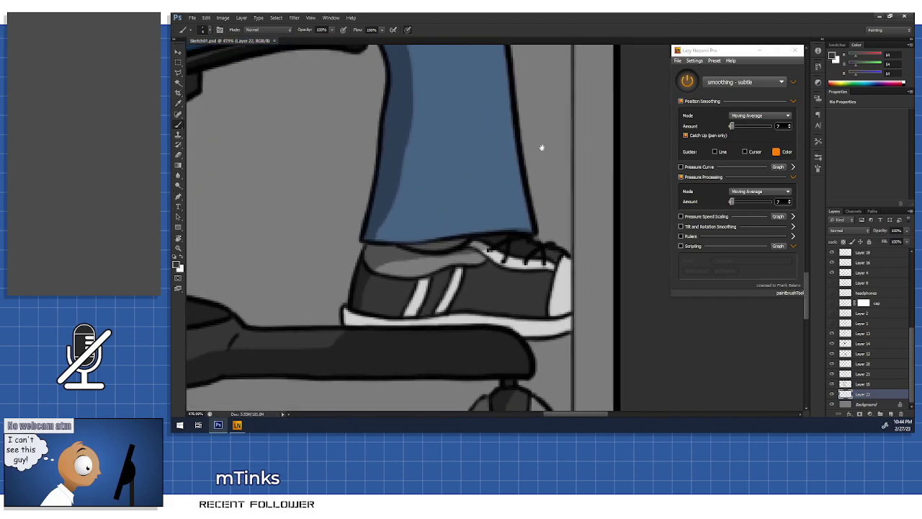
# - Fill the tongue area between the raised shoe's lace strips with the same dark grey
pyautogui.moveTo(543, 133); pyautogui.dragTo(518, 374)
pyautogui.scroll(3, 415, 260)
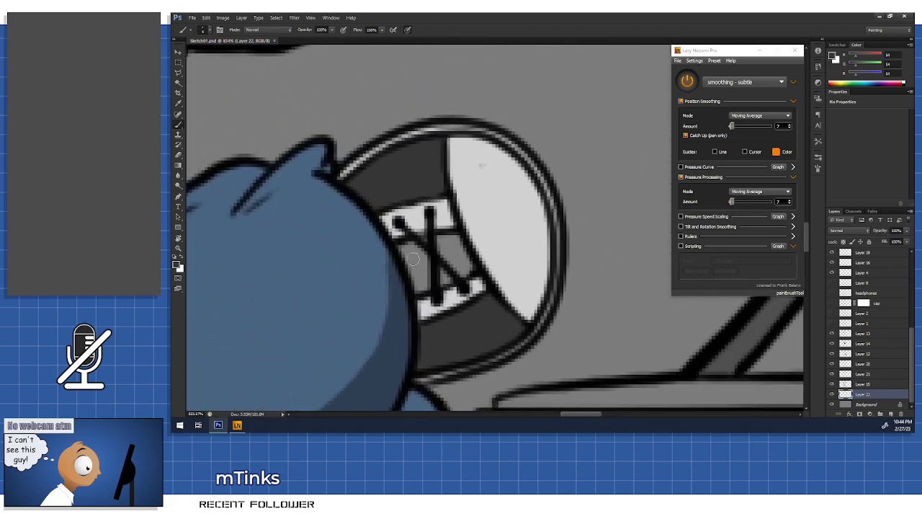
pyautogui.moveTo(398, 246)
pyautogui.mouseDown()
pyautogui.moveTo(419, 288)
pyautogui.moveTo(408, 247)
pyautogui.moveTo(456, 239)
pyautogui.moveTo(472, 267)
pyautogui.moveTo(449, 239)
pyautogui.moveTo(475, 264)
pyautogui.moveTo(426, 283)
pyautogui.moveTo(448, 280)
pyautogui.moveTo(431, 278)
pyautogui.moveTo(462, 263)
pyautogui.moveTo(419, 266)
pyautogui.moveTo(437, 252)
pyautogui.mouseUp()
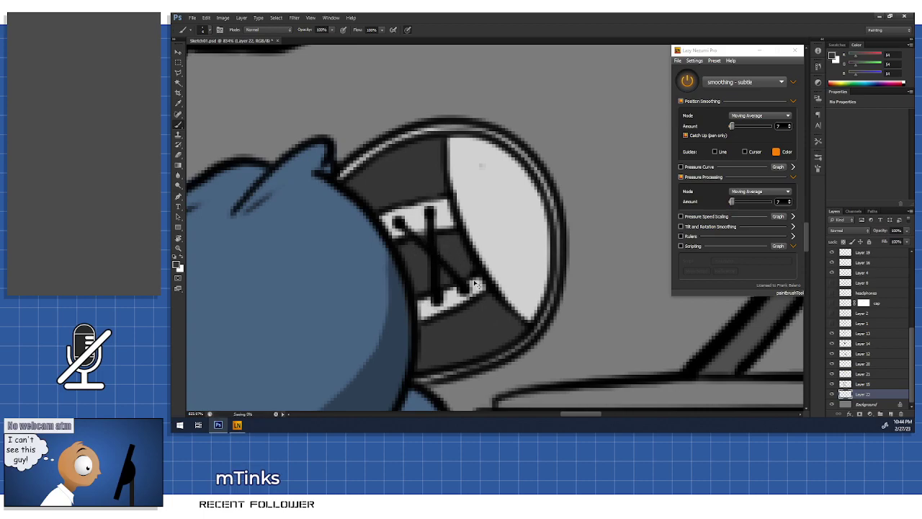
pyautogui.scroll(-3, 515, 273)
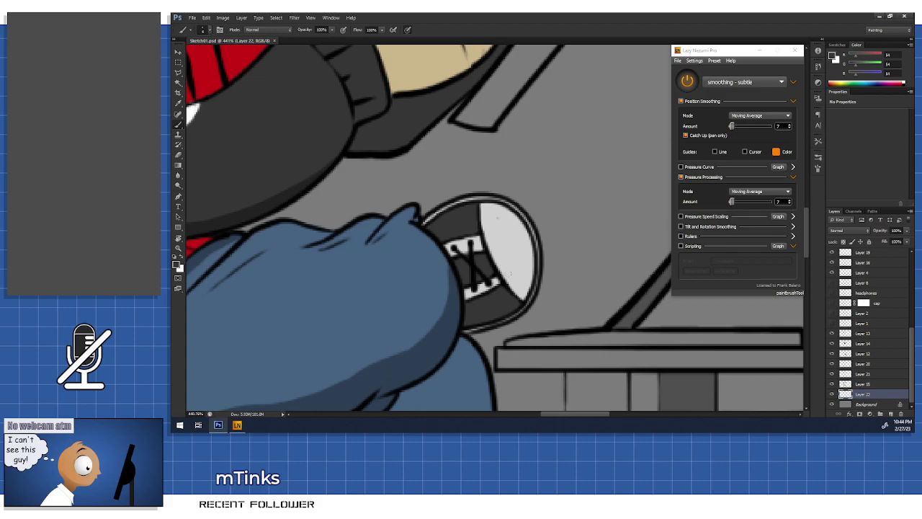
pyautogui.moveTo(503, 315); pyautogui.dragTo(514, 93)
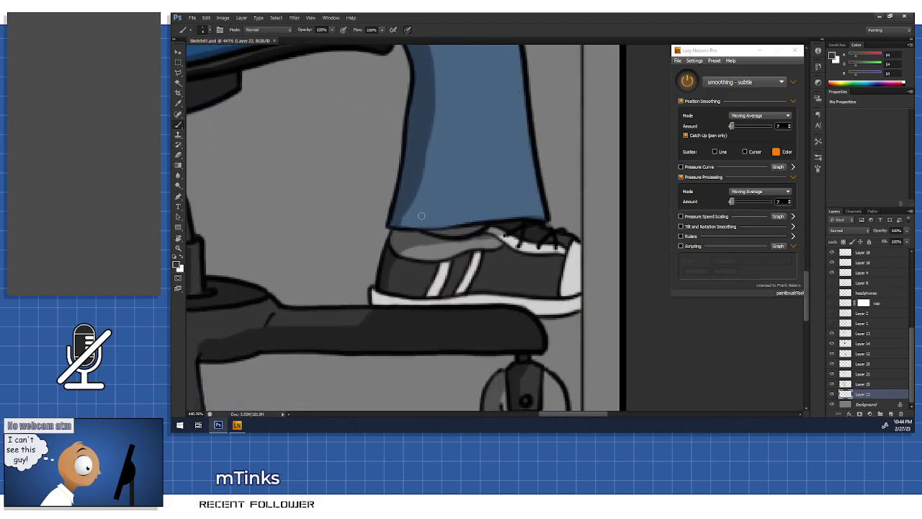
pyautogui.click(180, 266)
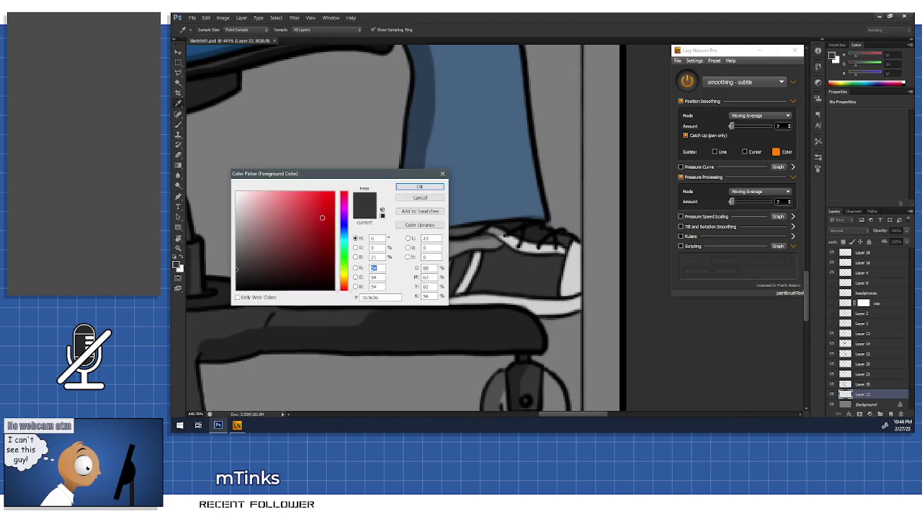
pyautogui.moveTo(345, 242)
pyautogui.mouseDown()
pyautogui.moveTo(309, 263)
pyautogui.moveTo(304, 236)
pyautogui.mouseUp()
pyautogui.click(325, 266)
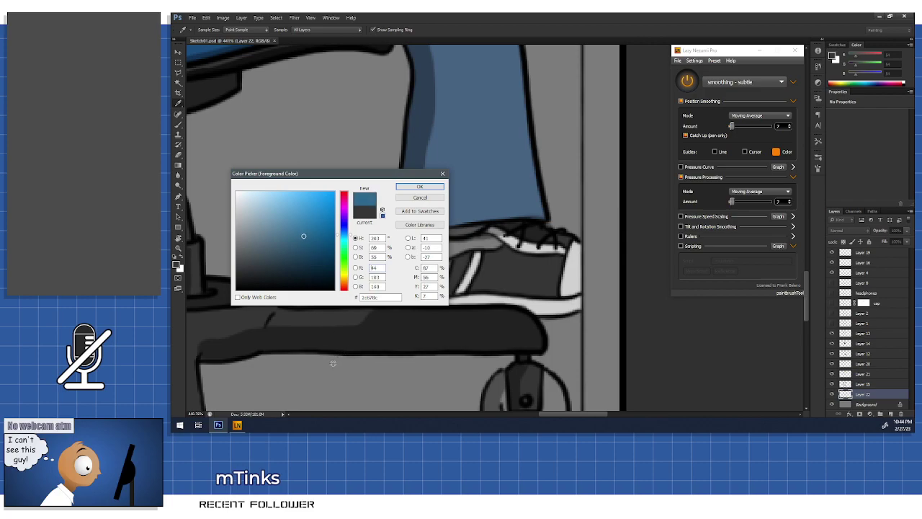
pyautogui.click(420, 197)
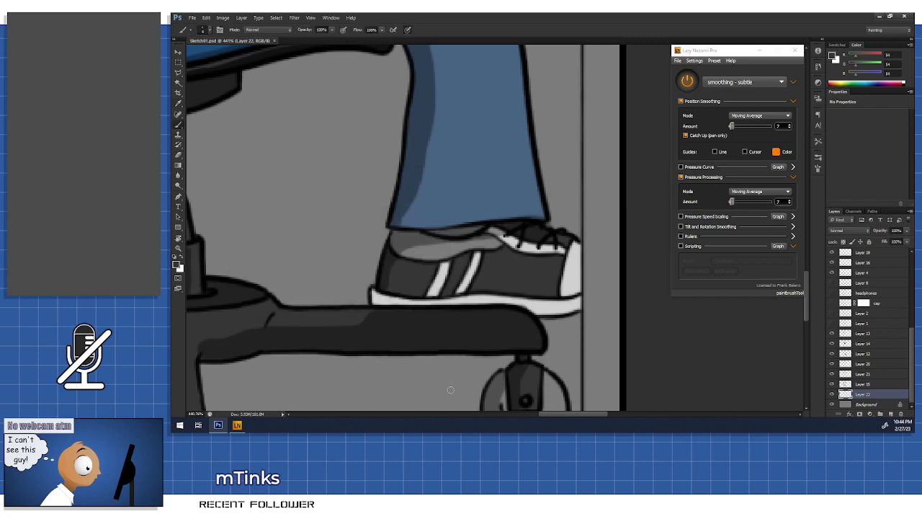
# - Sample the toe cap's light grey and paint the lower shoe's padded collar with it
pyautogui.keyDown('alt'); pyautogui.click(570, 280); pyautogui.keyUp('alt')
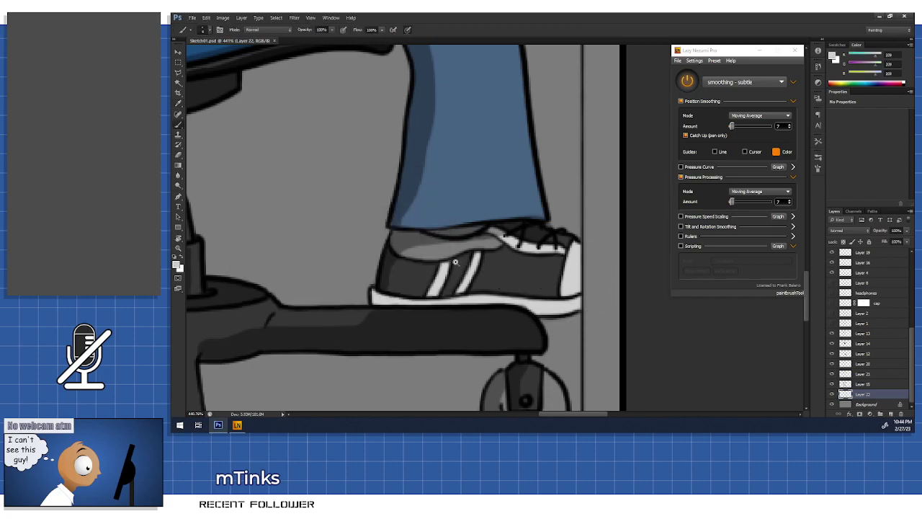
pyautogui.scroll(3, 461, 264)
pyautogui.moveTo(333, 212)
pyautogui.mouseDown()
pyautogui.moveTo(386, 212)
pyautogui.moveTo(353, 209)
pyautogui.moveTo(337, 238)
pyautogui.moveTo(346, 216)
pyautogui.moveTo(332, 224)
pyautogui.moveTo(339, 244)
pyautogui.moveTo(381, 259)
pyautogui.moveTo(446, 256)
pyautogui.moveTo(557, 231)
pyautogui.moveTo(528, 215)
pyautogui.moveTo(514, 221)
pyautogui.moveTo(543, 229)
pyautogui.moveTo(526, 214)
pyautogui.moveTo(477, 230)
pyautogui.moveTo(392, 214)
pyautogui.moveTo(364, 218)
pyautogui.moveTo(346, 241)
pyautogui.moveTo(365, 216)
pyautogui.moveTo(376, 250)
pyautogui.moveTo(387, 251)
pyautogui.moveTo(411, 233)
pyautogui.moveTo(364, 249)
pyautogui.moveTo(447, 249)
pyautogui.moveTo(413, 247)
pyautogui.moveTo(481, 236)
pyautogui.moveTo(425, 247)
pyautogui.moveTo(456, 237)
pyautogui.moveTo(402, 236)
pyautogui.moveTo(533, 230)
pyautogui.mouseUp()
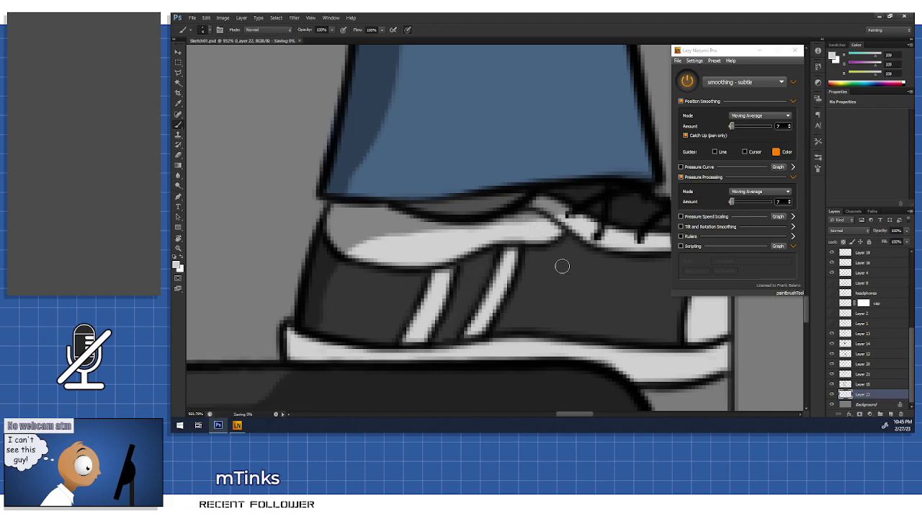
pyautogui.scroll(-2, 605, 296)
pyautogui.moveTo(429, 205)
pyautogui.mouseDown()
pyautogui.moveTo(418, 209)
pyautogui.moveTo(460, 213)
pyautogui.moveTo(508, 200)
pyautogui.moveTo(469, 213)
pyautogui.mouseUp()
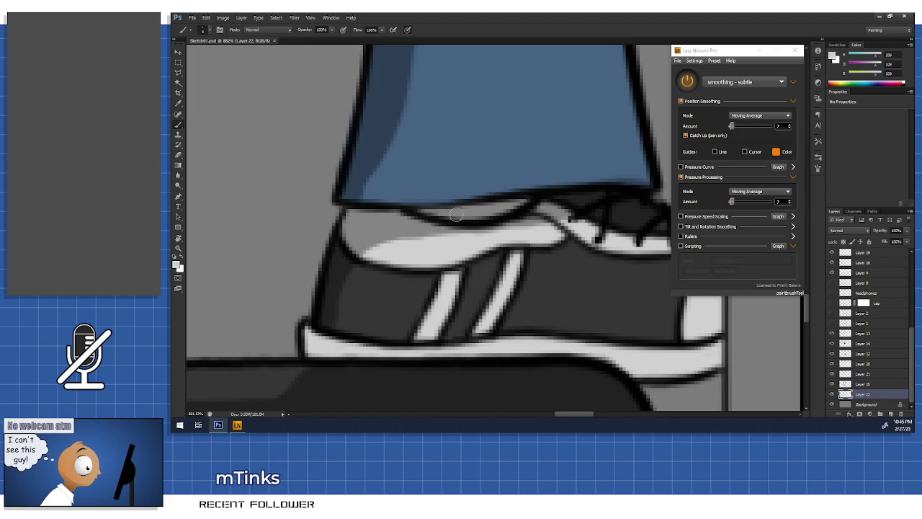
pyautogui.scroll(-3, 580, 299)
pyautogui.scroll(-3, 579, 299)
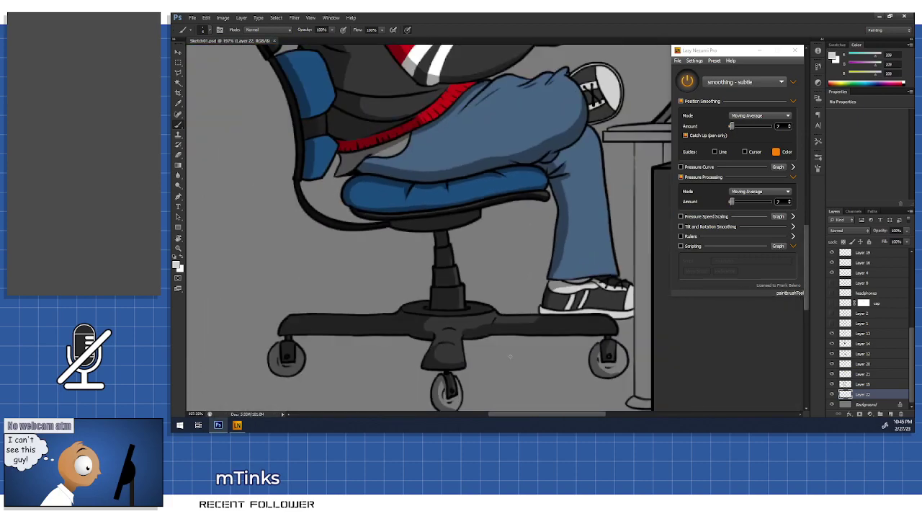
pyautogui.moveTo(614, 249); pyautogui.dragTo(518, 373)
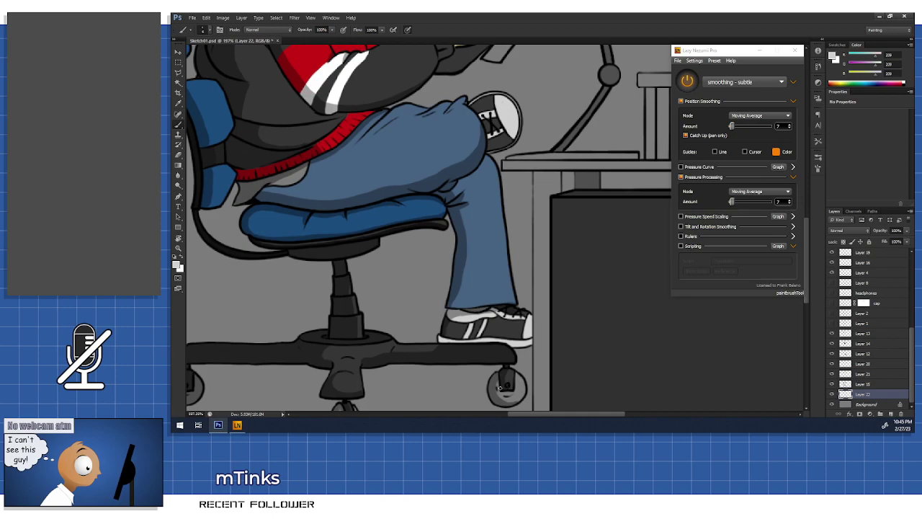
# - Set the foreground colour to black and fill the lower shoe's opening beneath the trouser hem with it
pyautogui.click(176, 265)
pyautogui.click(235, 295)
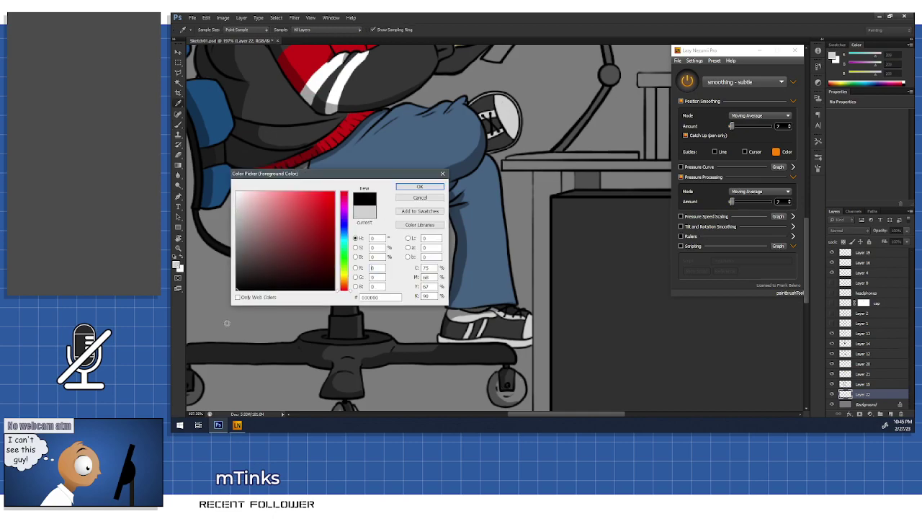
pyautogui.click(422, 186)
pyautogui.scroll(8, 471, 313)
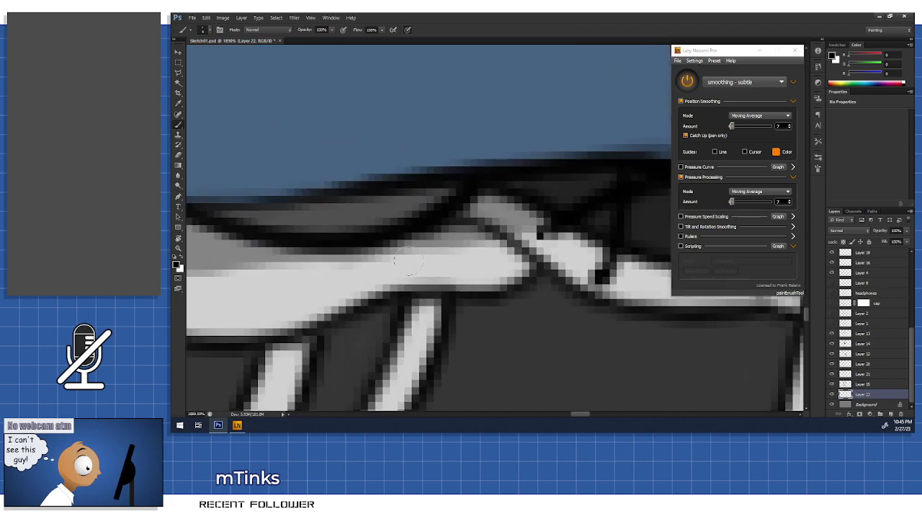
pyautogui.moveTo(267, 221)
pyautogui.mouseDown()
pyautogui.moveTo(290, 217)
pyautogui.moveTo(222, 213)
pyautogui.moveTo(296, 227)
pyautogui.moveTo(361, 219)
pyautogui.moveTo(443, 191)
pyautogui.moveTo(365, 222)
pyautogui.moveTo(381, 224)
pyautogui.moveTo(395, 200)
pyautogui.moveTo(278, 216)
pyautogui.moveTo(424, 195)
pyautogui.mouseUp()
pyautogui.scroll(-3, 499, 290)
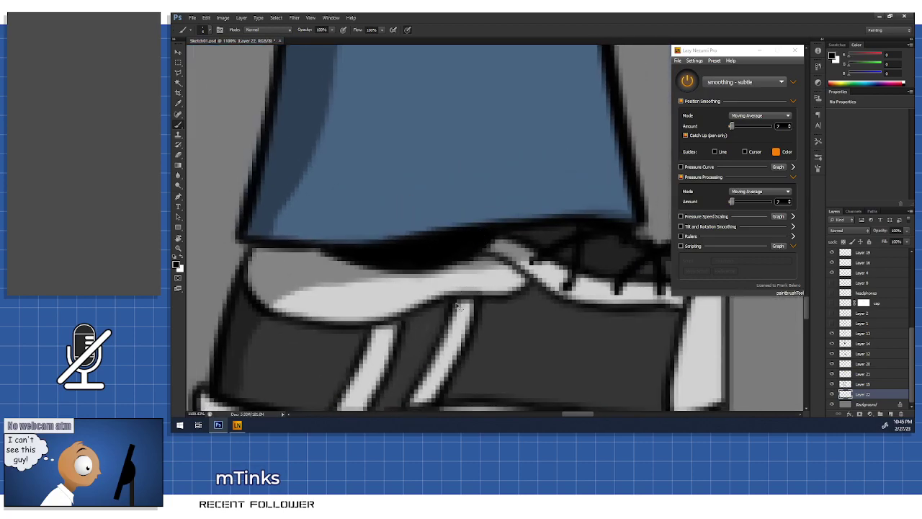
pyautogui.scroll(-8, 533, 345)
pyautogui.scroll(-3, 481, 357)
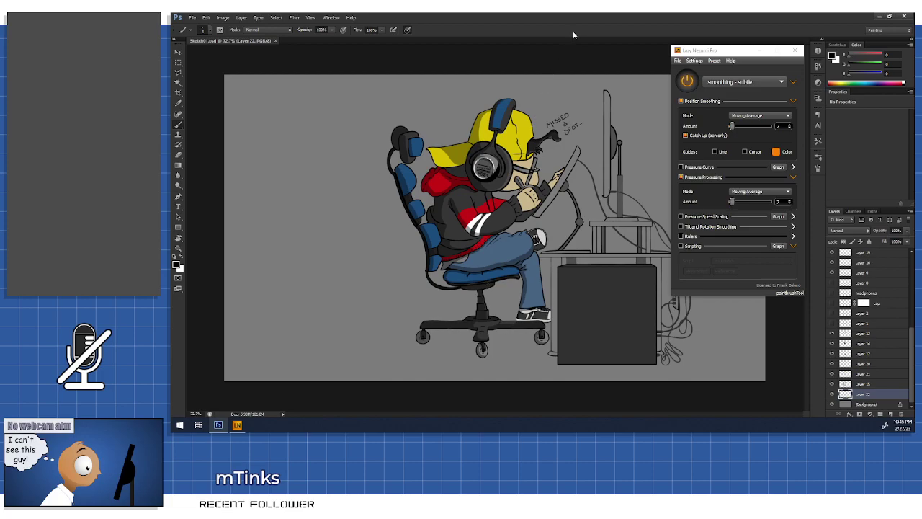
# - Set the background colour to a pale cream yellow, RGB 227, 215, 166
pyautogui.scroll(5, 456, 262)
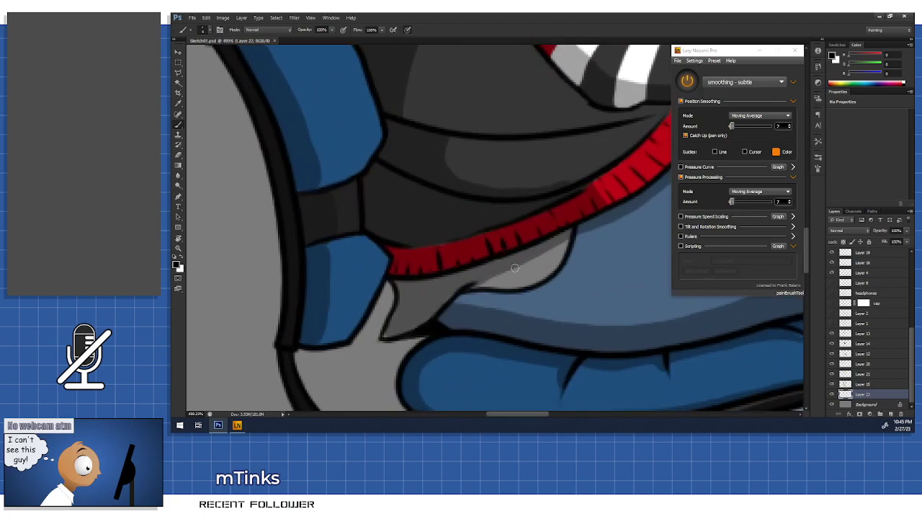
pyautogui.click(181, 268)
pyautogui.moveTo(347, 266); pyautogui.dragTo(346, 277)
pyautogui.moveTo(268, 248)
pyautogui.mouseDown()
pyautogui.moveTo(288, 217)
pyautogui.moveTo(308, 210)
pyautogui.moveTo(287, 216)
pyautogui.mouseUp()
pyautogui.moveTo(346, 278); pyautogui.dragTo(346, 281)
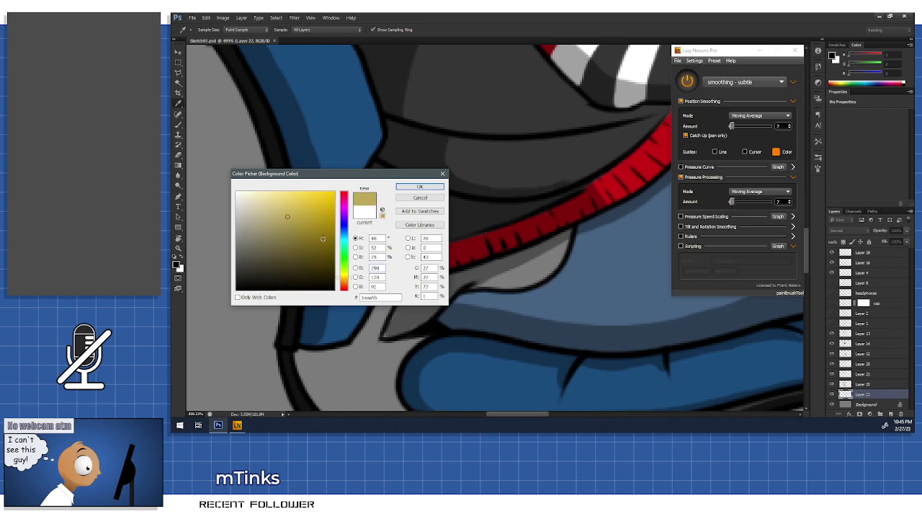
pyautogui.moveTo(286, 216); pyautogui.dragTo(262, 202)
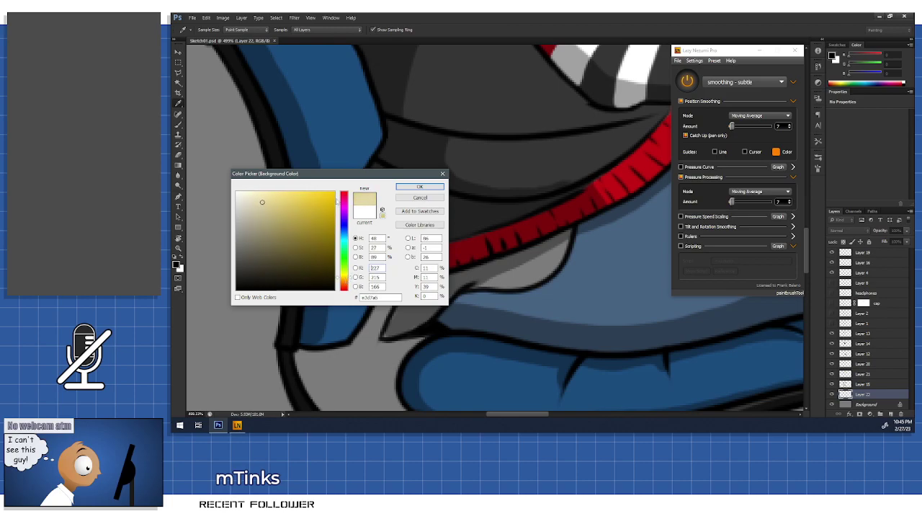
pyautogui.click(420, 187)
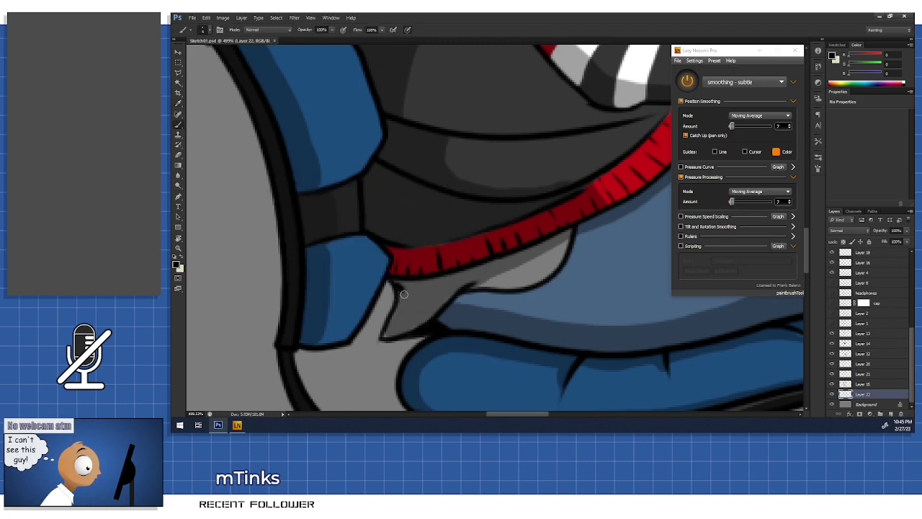
# - Swap the foreground and background colours and paint the shirt tail below the jacket's red waistband in the cream yellow
pyautogui.click(182, 258)
pyautogui.moveTo(399, 286)
pyautogui.mouseDown()
pyautogui.moveTo(392, 324)
pyautogui.moveTo(402, 314)
pyautogui.moveTo(405, 301)
pyautogui.moveTo(388, 334)
pyautogui.moveTo(448, 294)
pyautogui.moveTo(414, 313)
pyautogui.moveTo(399, 286)
pyautogui.moveTo(471, 274)
pyautogui.moveTo(411, 298)
pyautogui.moveTo(458, 282)
pyautogui.moveTo(437, 294)
pyautogui.moveTo(452, 286)
pyautogui.moveTo(428, 285)
pyautogui.moveTo(495, 269)
pyautogui.moveTo(453, 279)
pyautogui.moveTo(567, 233)
pyautogui.moveTo(558, 258)
pyautogui.moveTo(457, 289)
pyautogui.moveTo(503, 287)
pyautogui.moveTo(556, 267)
pyautogui.moveTo(521, 282)
pyautogui.moveTo(543, 266)
pyautogui.mouseUp()
pyautogui.scroll(-5, 556, 310)
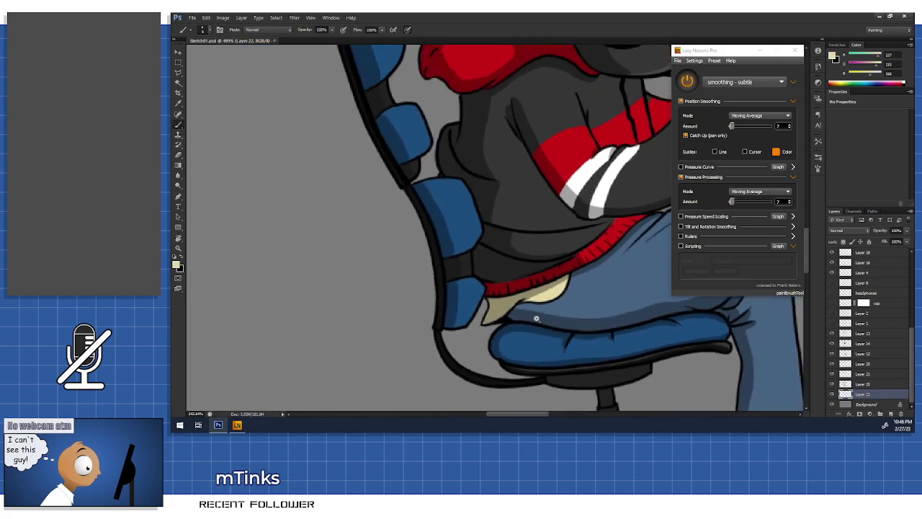
pyautogui.scroll(-2, 560, 344)
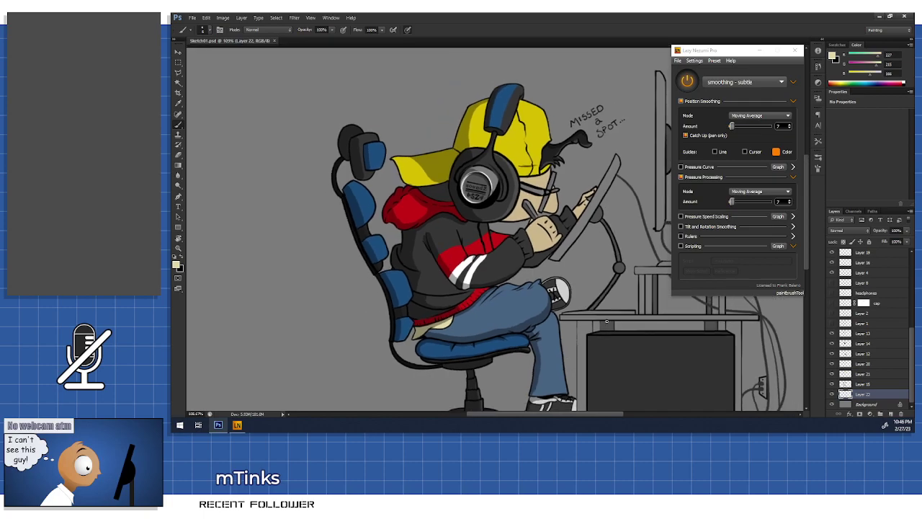
pyautogui.scroll(-3, 618, 334)
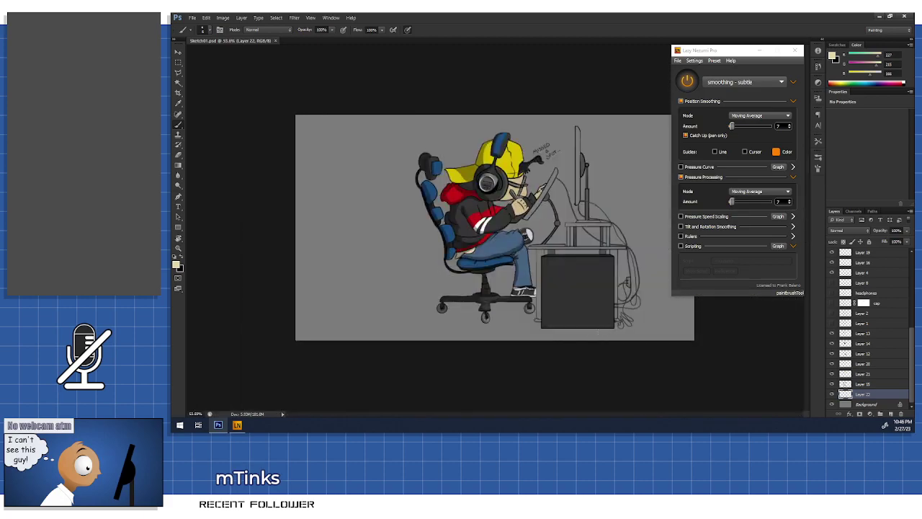